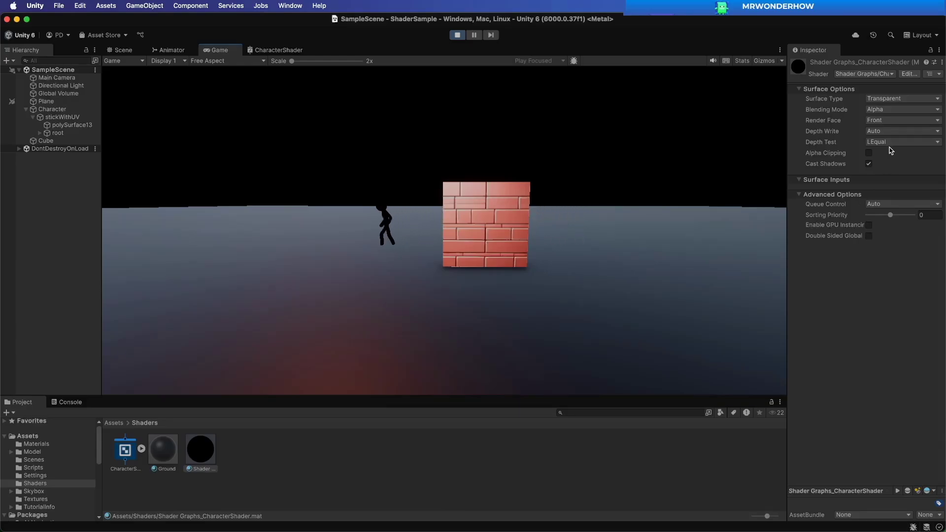
Step: Set the Shader Graphs_CharacterShader material's depth test to Greater and stop the running game
click(890, 143)
click(886, 163)
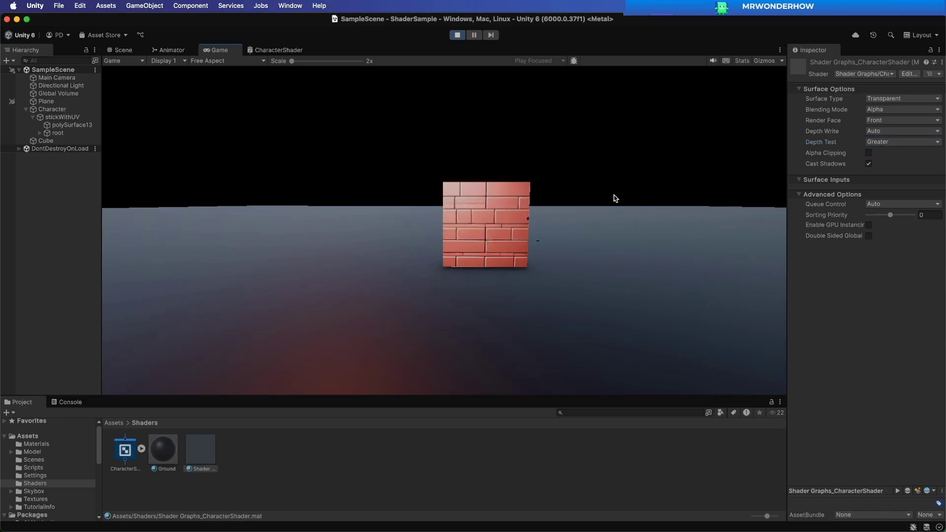
click(458, 36)
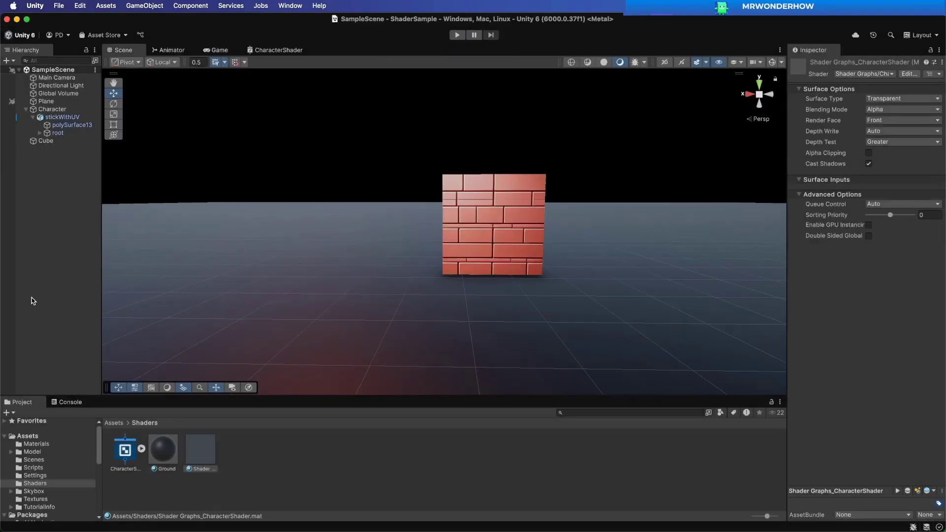
click(57, 299)
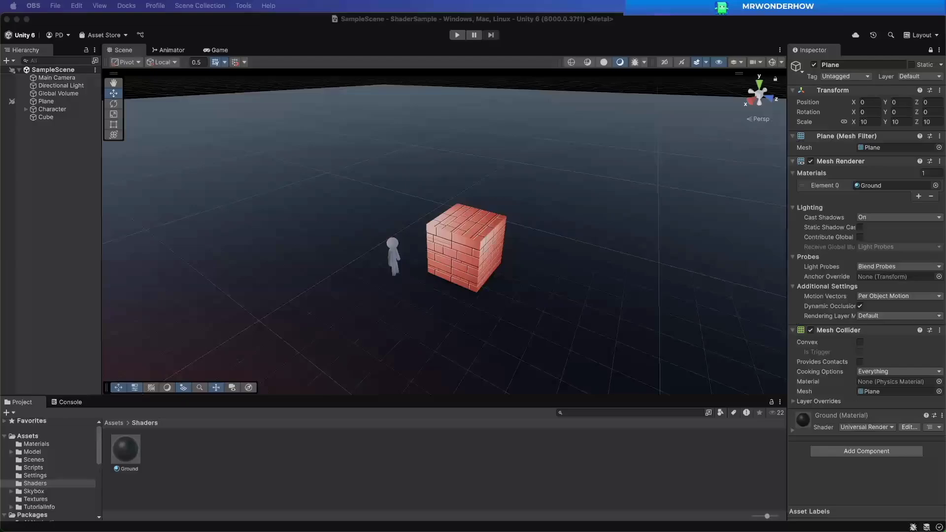
Step: Review the rendering options of the PC_RPAsset pipeline asset in the project's Settings folder
click(486, 459)
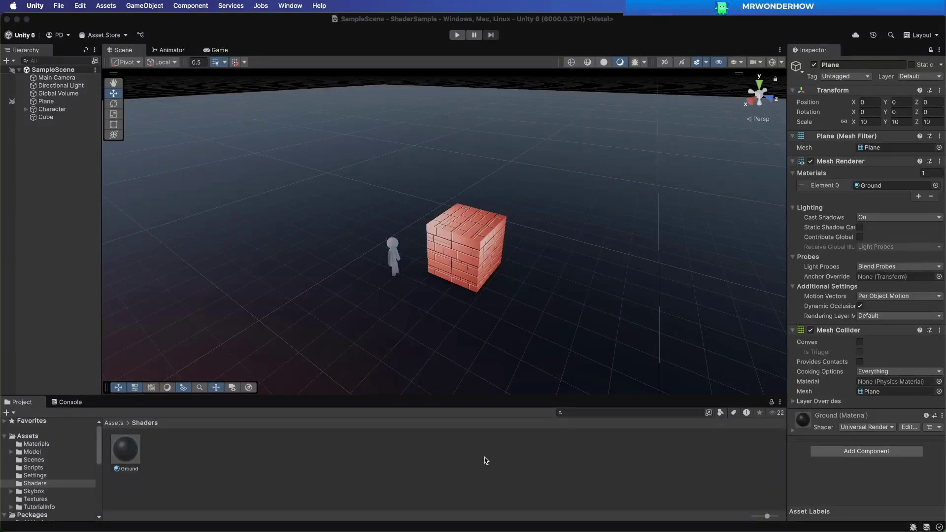
click(27, 437)
click(49, 476)
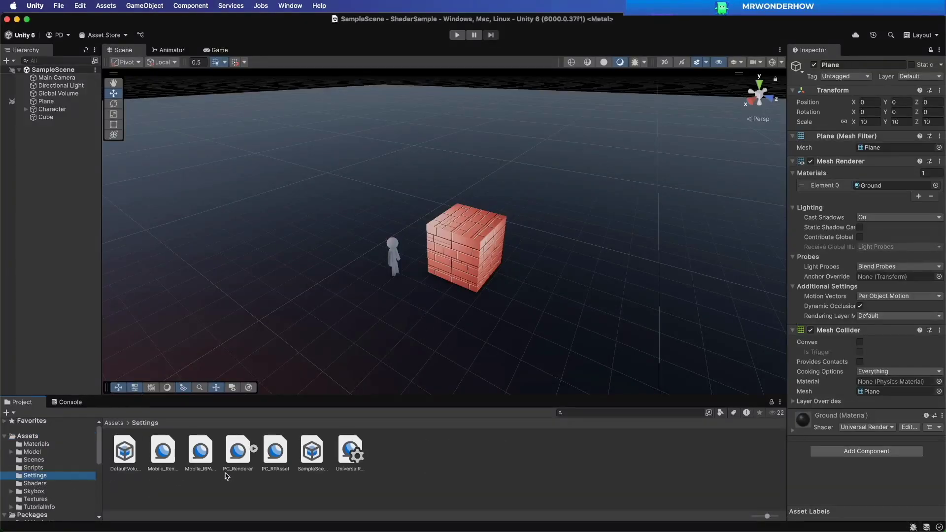
click(235, 499)
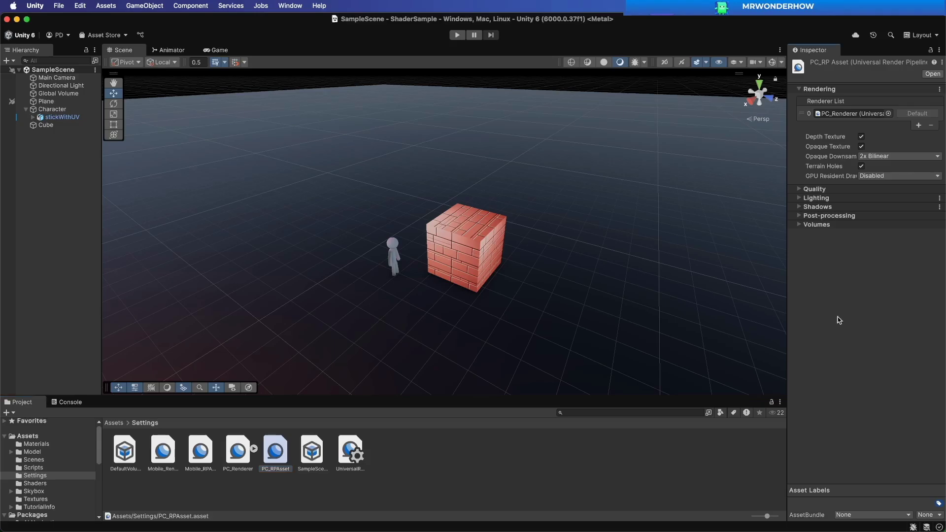
Step: Create a URP Unlit Shader Graph with the default name in the project's Shaders folder
click(35, 484)
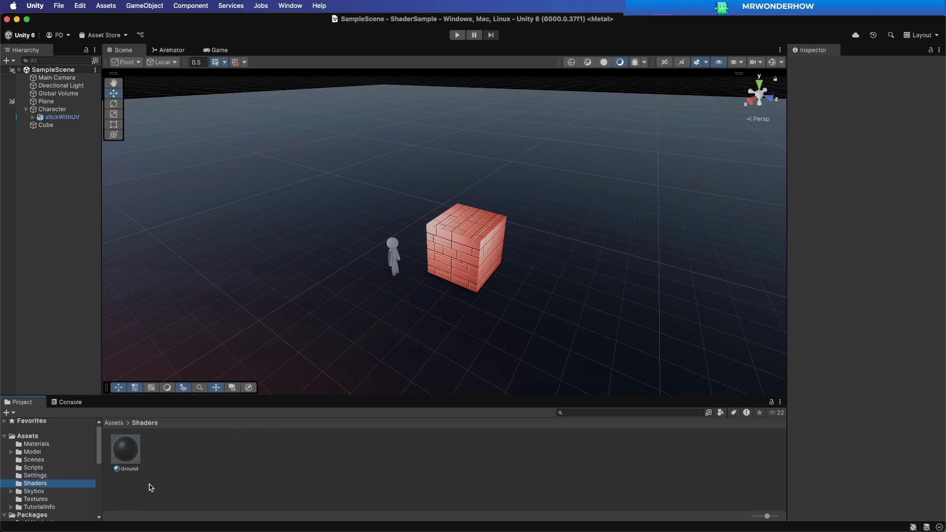
right_click(229, 482)
mouse_move(296, 239)
mouse_move(391, 375)
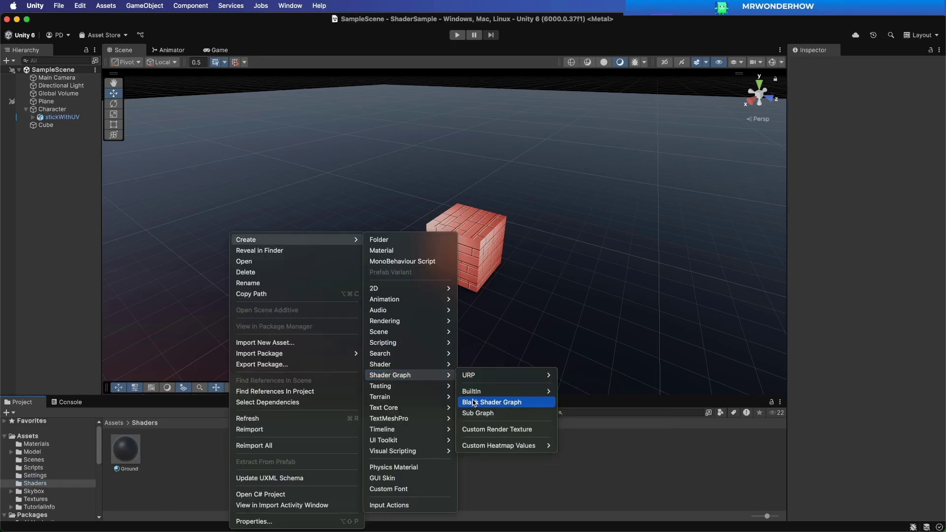
mouse_move(489, 376)
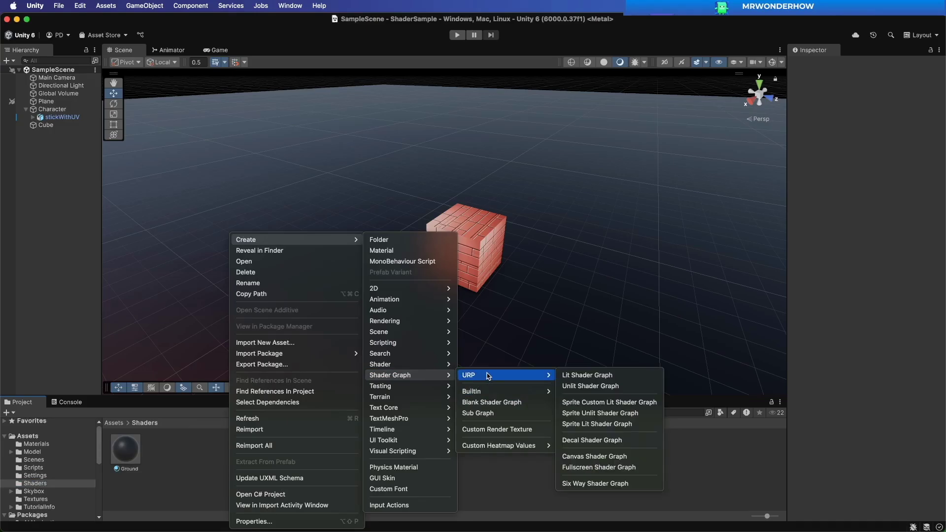
click(574, 387)
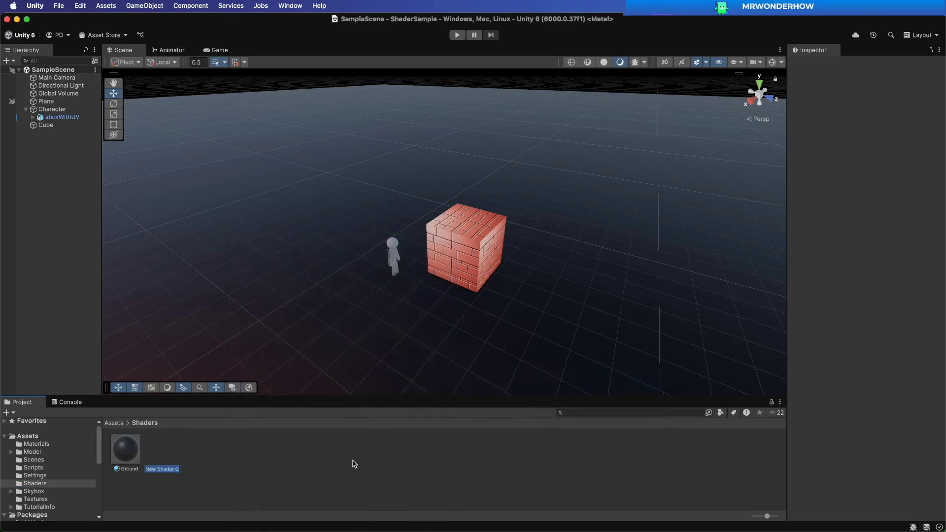
key(Return)
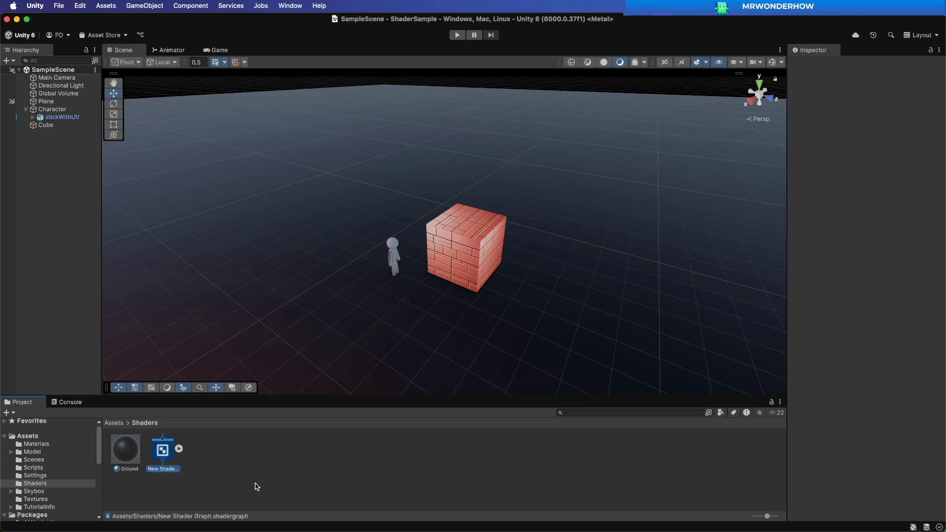
Step: Rename the new shader graph as CharacterShader
click(164, 469)
text(CharacterS)
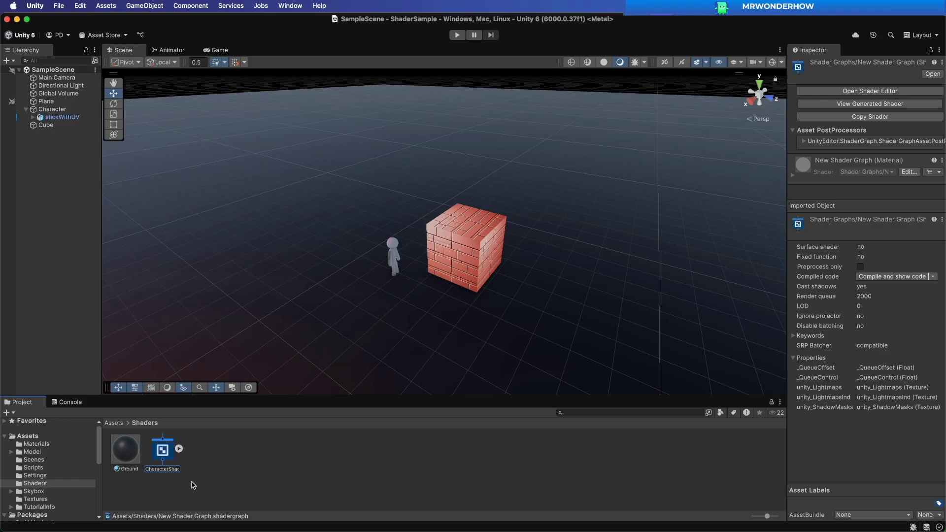
click(193, 485)
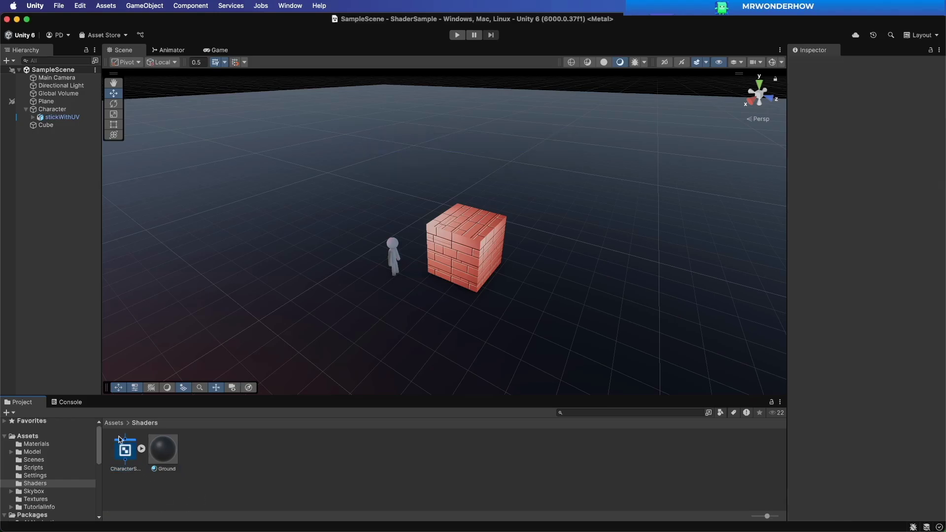
Step: Open CharacterShader for editing and set the fragment's Base Color to black
click(123, 449)
double_click(124, 451)
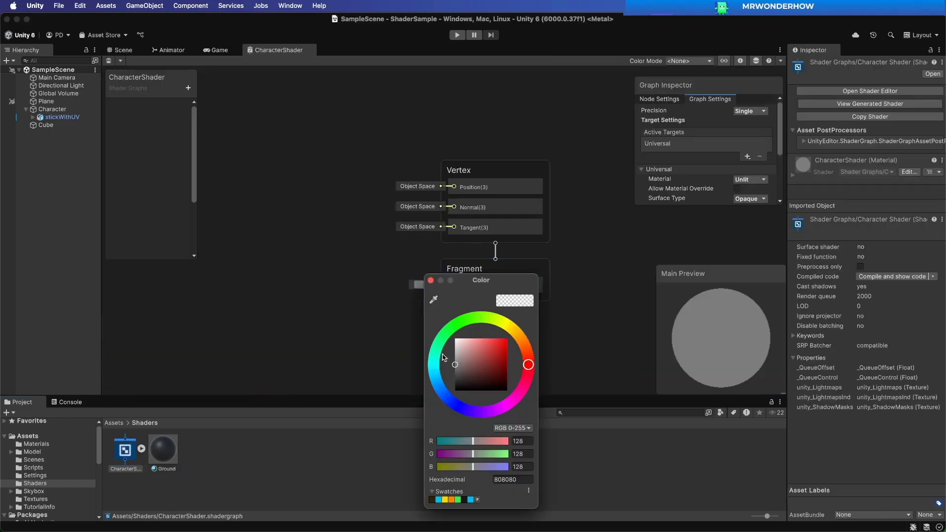
click(431, 281)
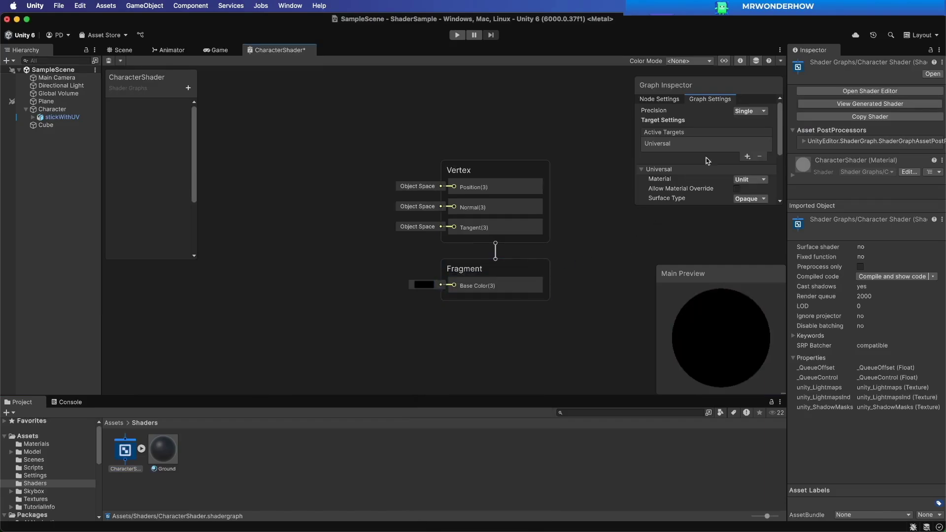
Step: Set the graph's surface type to Transparent, enable Allow Material Override, and save the shader graph
scroll(733, 144, down, 5)
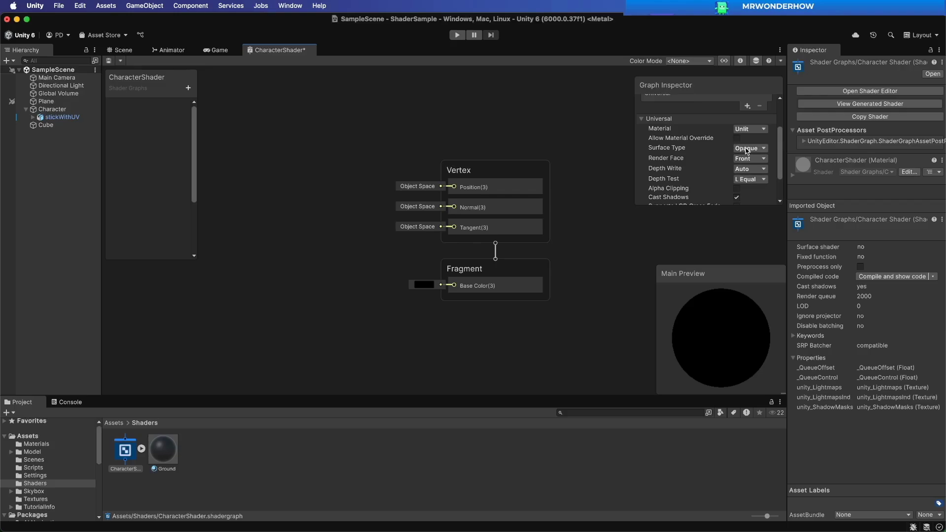
click(746, 150)
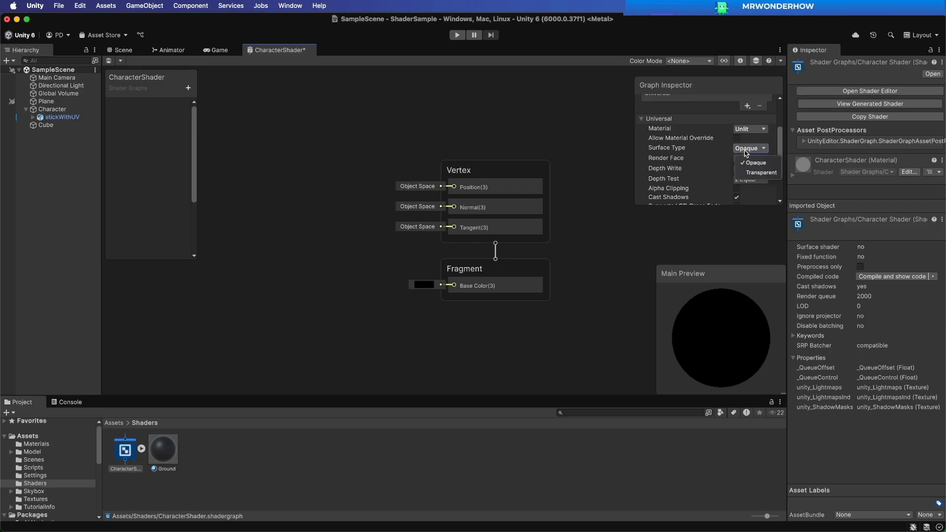
click(749, 169)
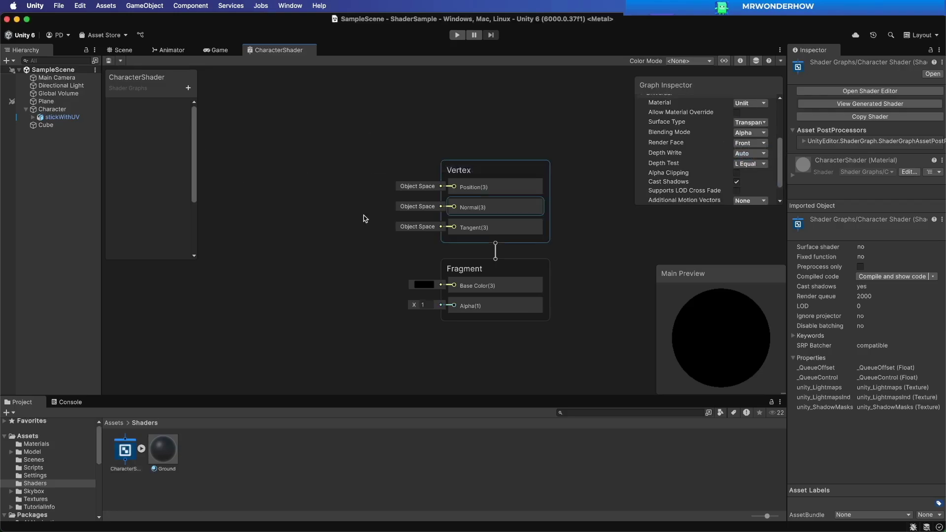
scroll(737, 175, up, 3)
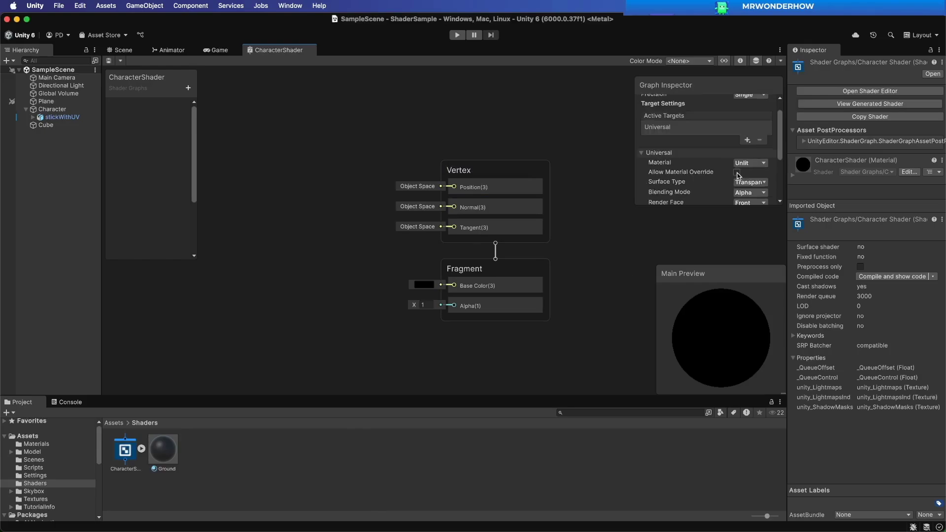
click(737, 173)
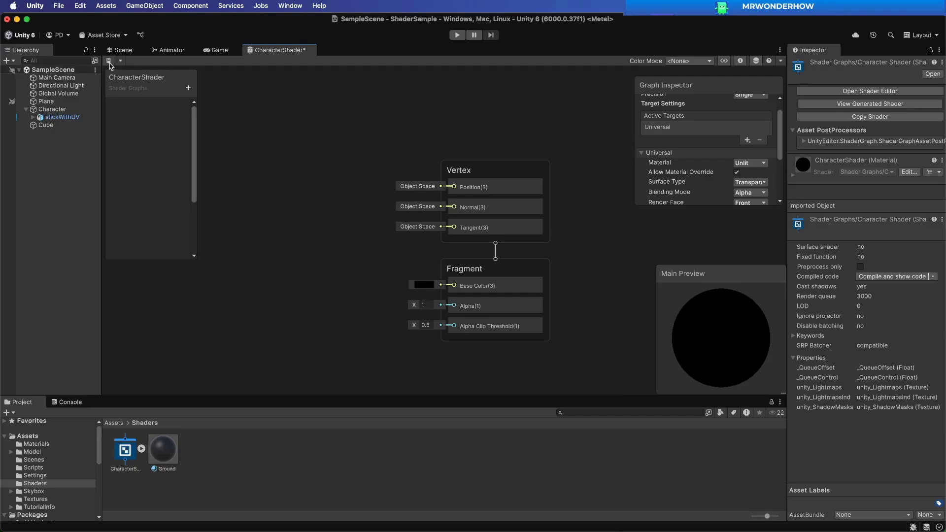
key(super+s)
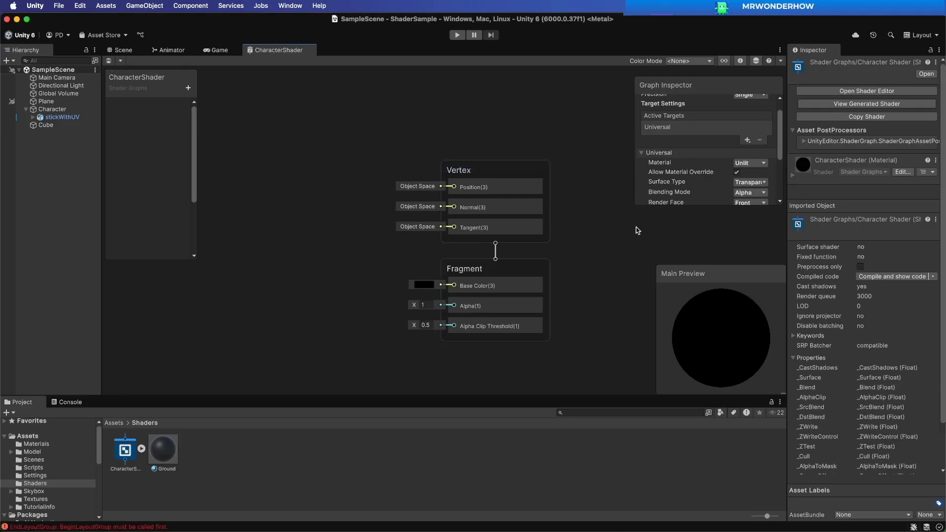
Step: Clear the console messages and return to the project's asset files
click(69, 402)
click(14, 413)
click(21, 403)
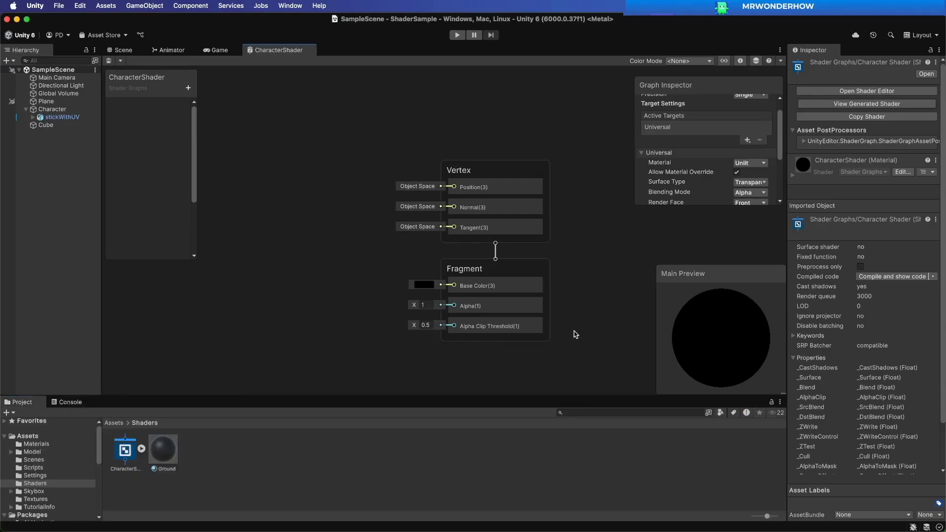
middle_drag(595, 344, 522, 320)
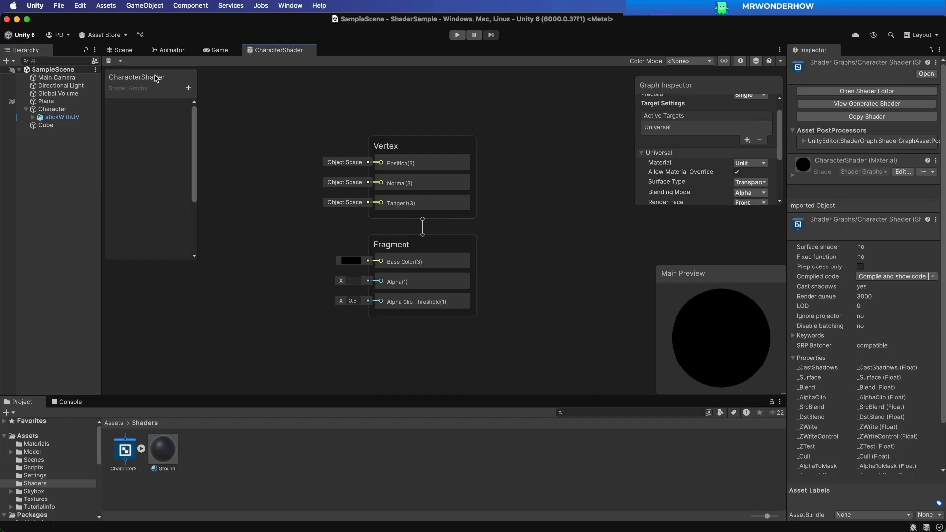
Step: Create a material from the CharacterShader graph in the Shaders folder, keeping its default name
click(126, 51)
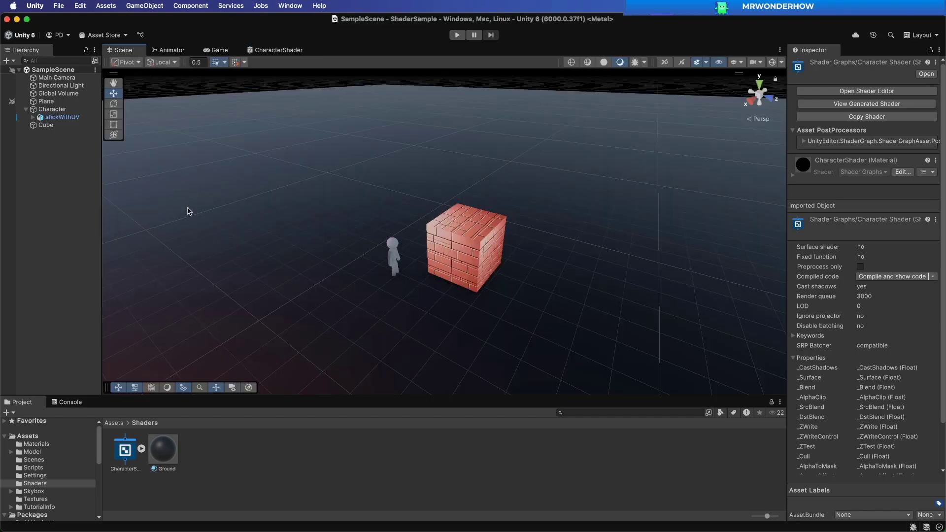
click(169, 458)
right_click(124, 449)
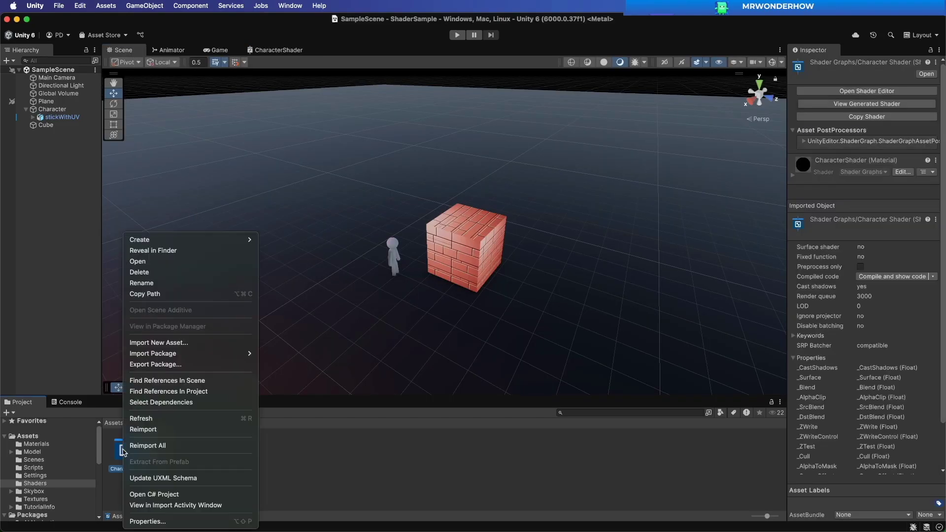
mouse_move(218, 246)
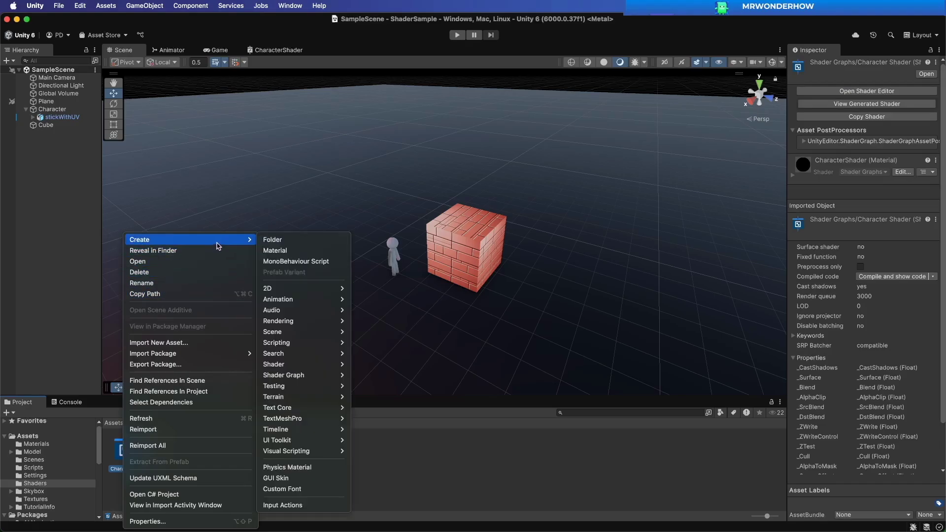
click(271, 251)
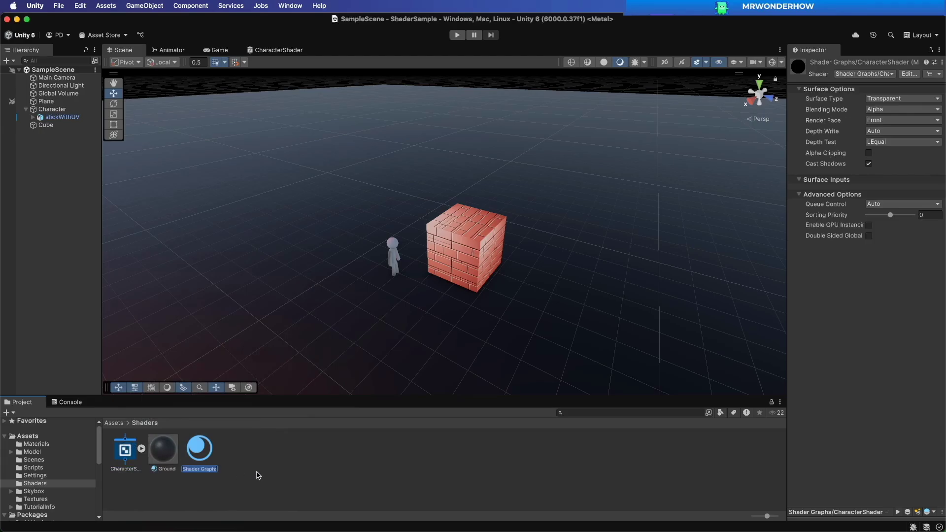
key(Return)
Step: Apply the new CharacterShader material to the stick character in the scene and save the scene
click(279, 485)
click(206, 451)
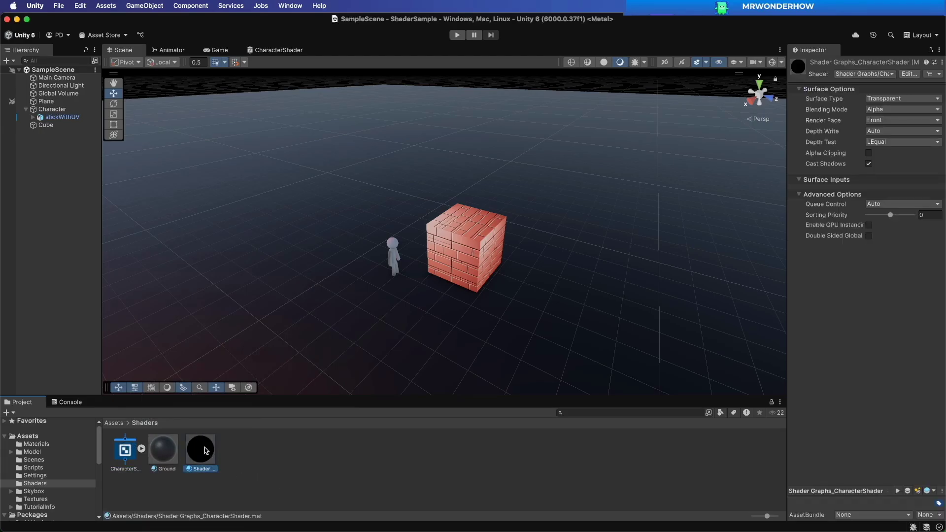
drag(202, 449, 392, 254)
alt+drag(442, 330, 399, 271)
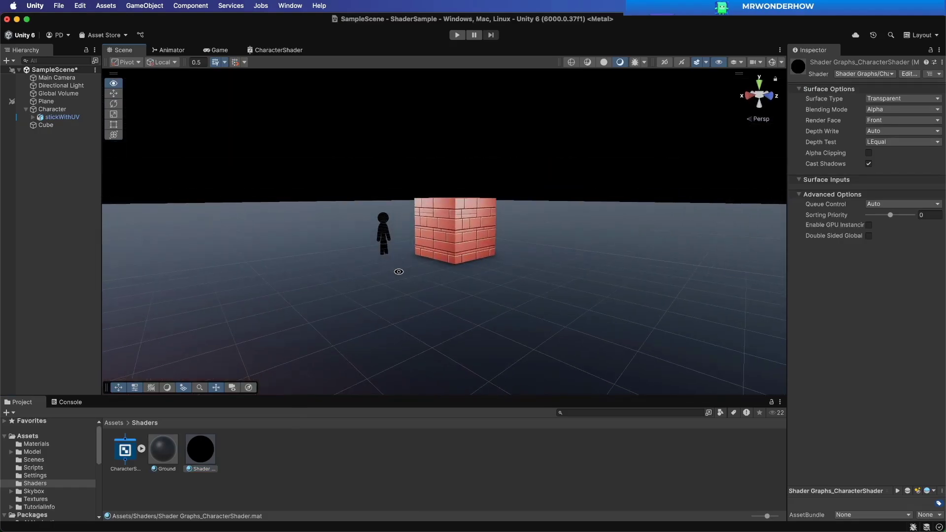
click(400, 275)
key(super+s)
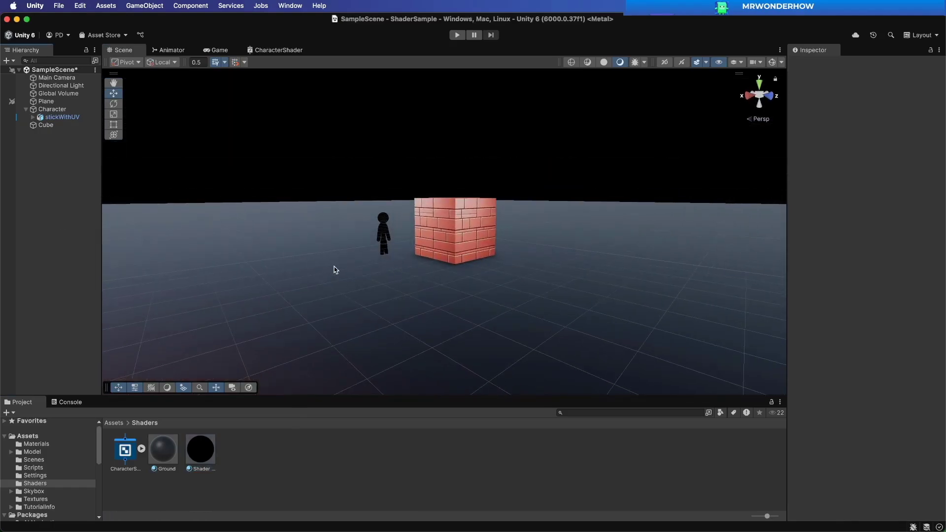
alt+drag(384, 273, 136, 225)
scroll(346, 291, up, 3)
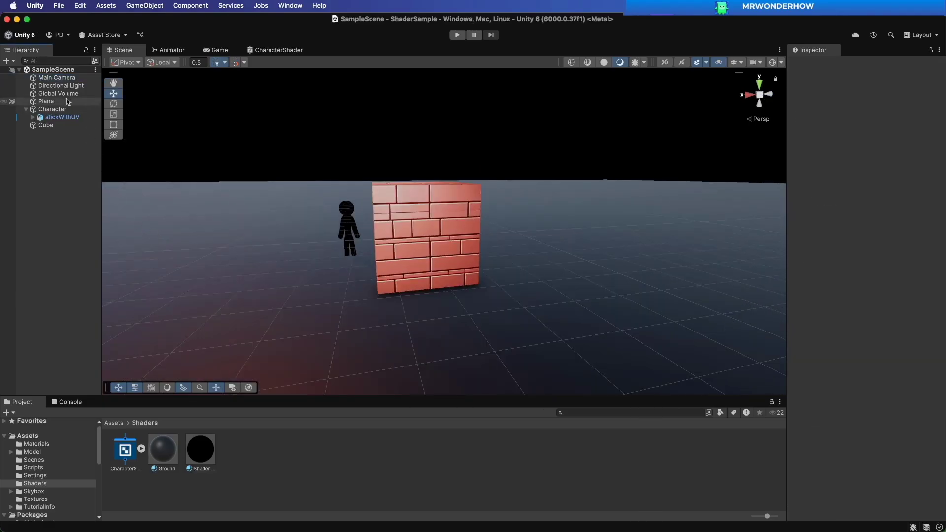
click(68, 80)
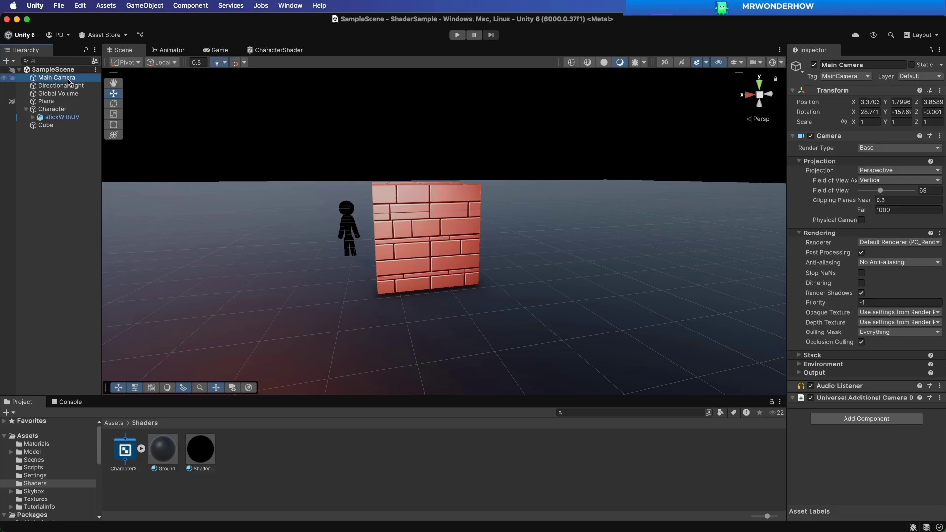
click(59, 168)
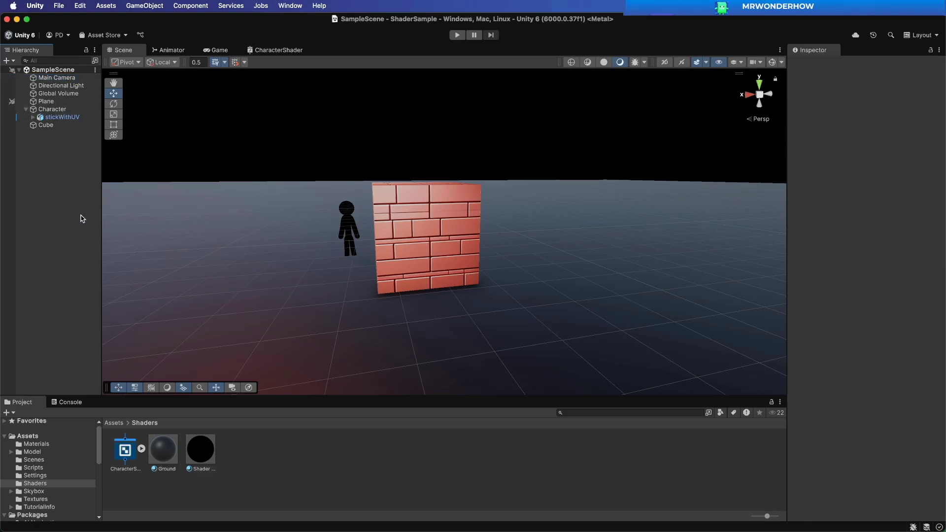
Step: Change the depth test of the character's black material to Greater and deselect the material
click(202, 452)
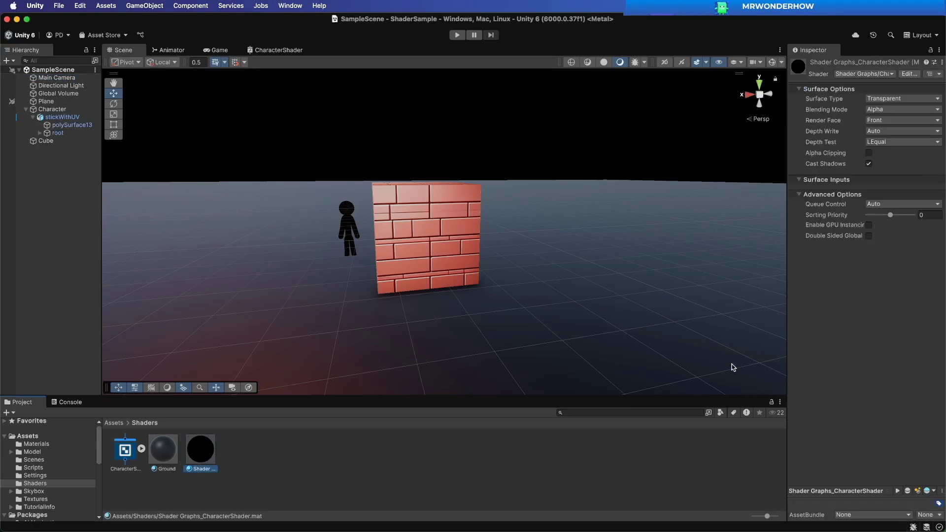
click(886, 142)
click(887, 163)
click(228, 275)
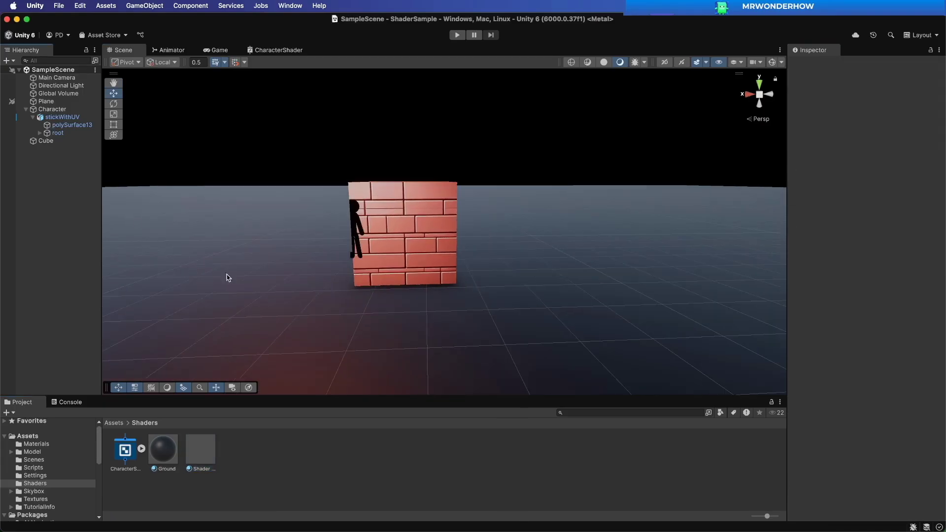
Step: Raise the Character object beside the brick cube to a Y position of about -0.32 and save the scene
alt+drag(228, 274, 294, 282)
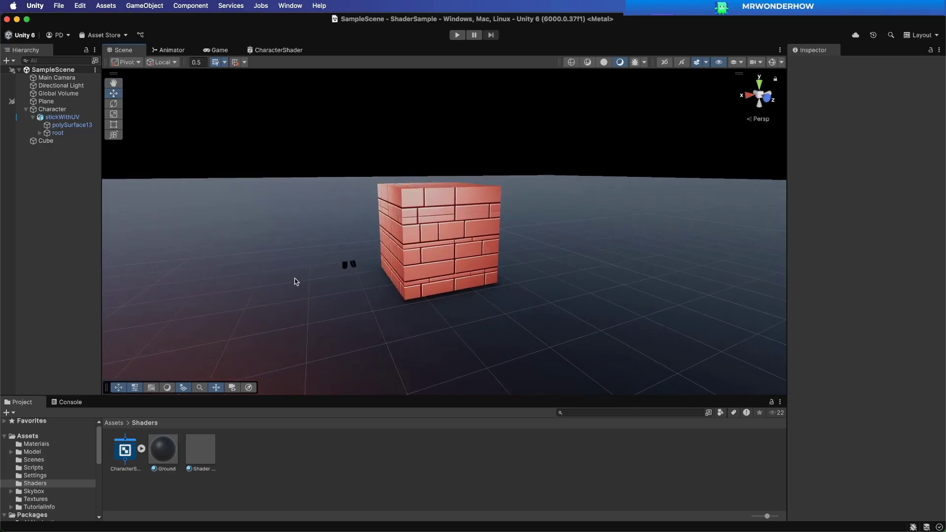
click(75, 110)
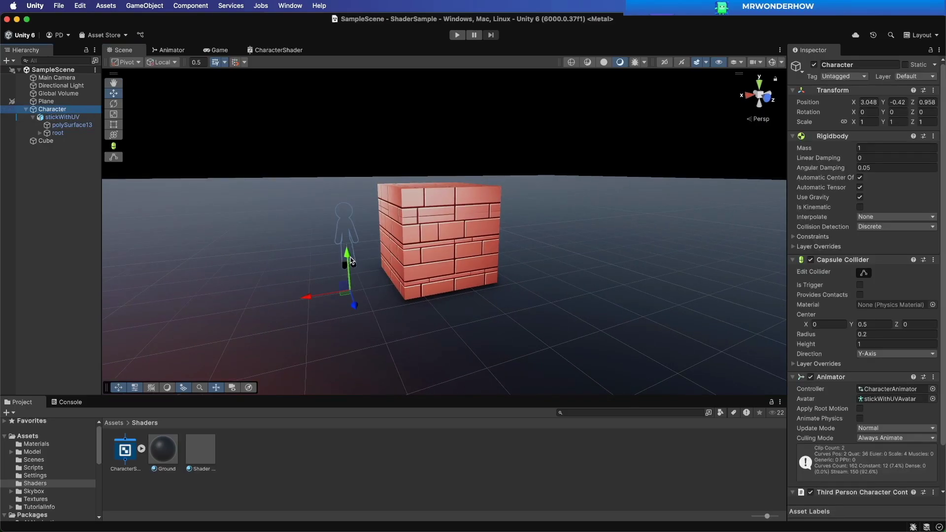
alt+drag(348, 256, 407, 312)
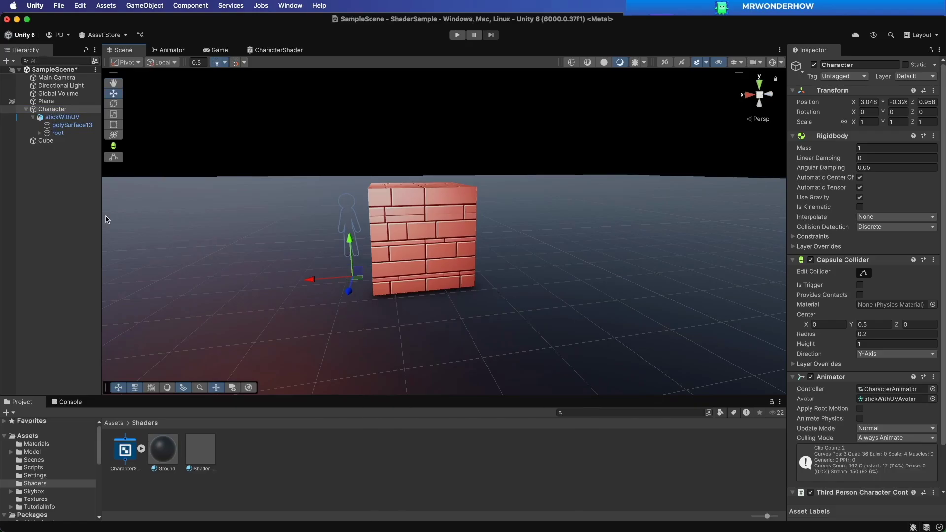
click(64, 179)
Step: Set the character material's depth test to LEqual for comparison, return it to Greater, and inspect the character beside the cube
click(200, 449)
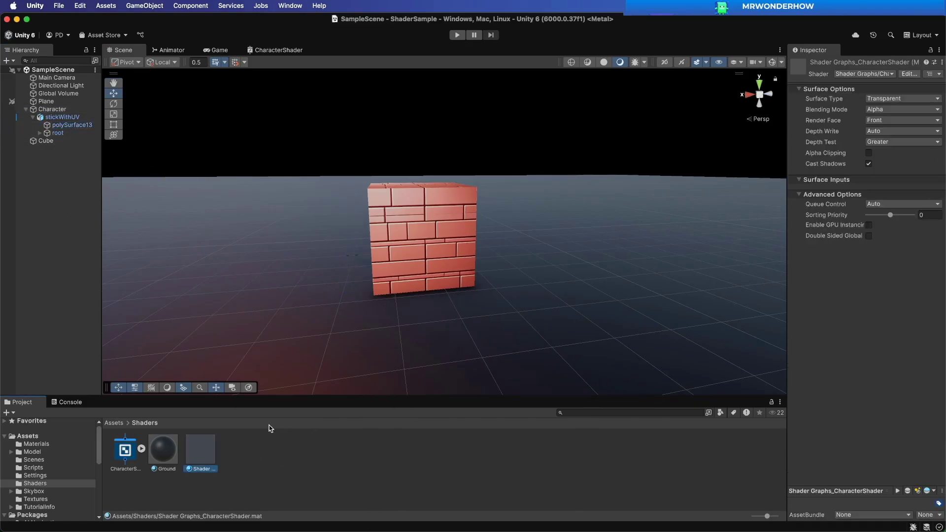
click(883, 141)
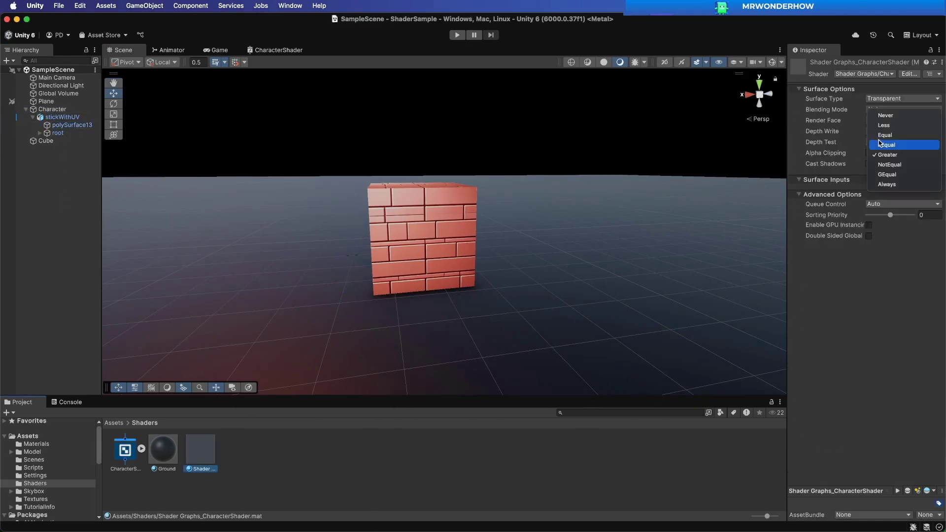
click(892, 146)
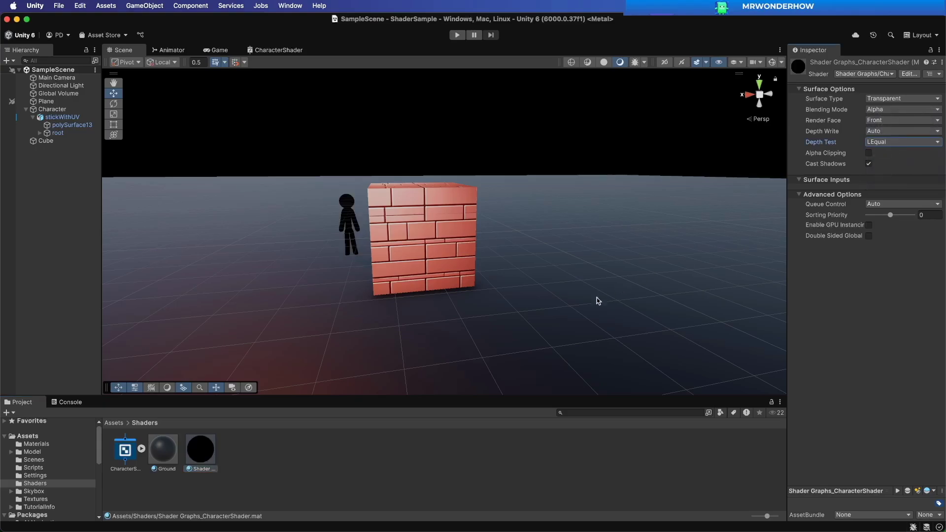
scroll(493, 342, up, 1)
click(884, 142)
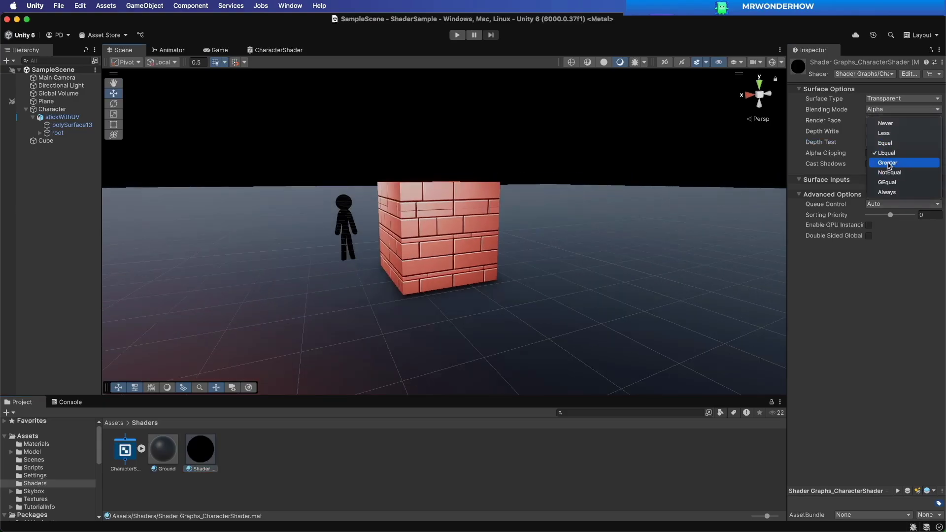
click(888, 163)
alt+drag(642, 282, 556, 302)
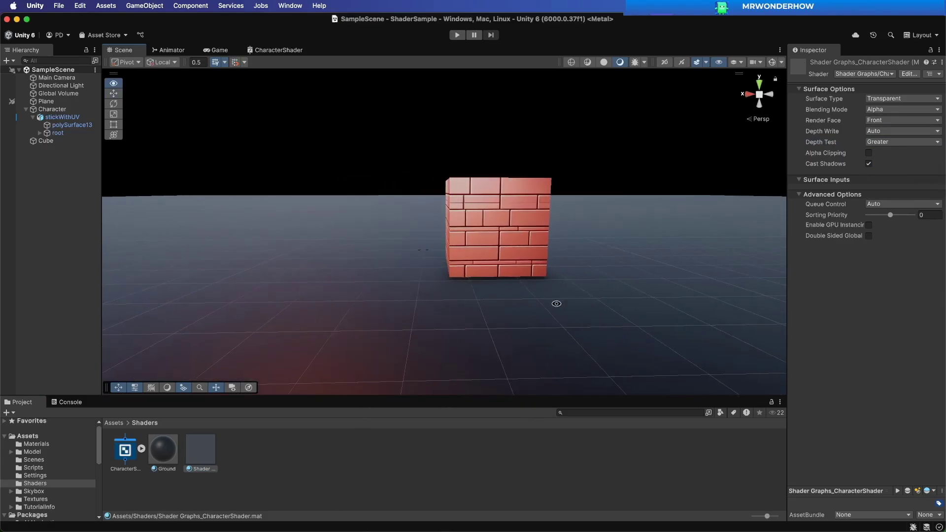
Step: Raise the Character object further to a Y position of about -0.27 and save the scene
click(86, 109)
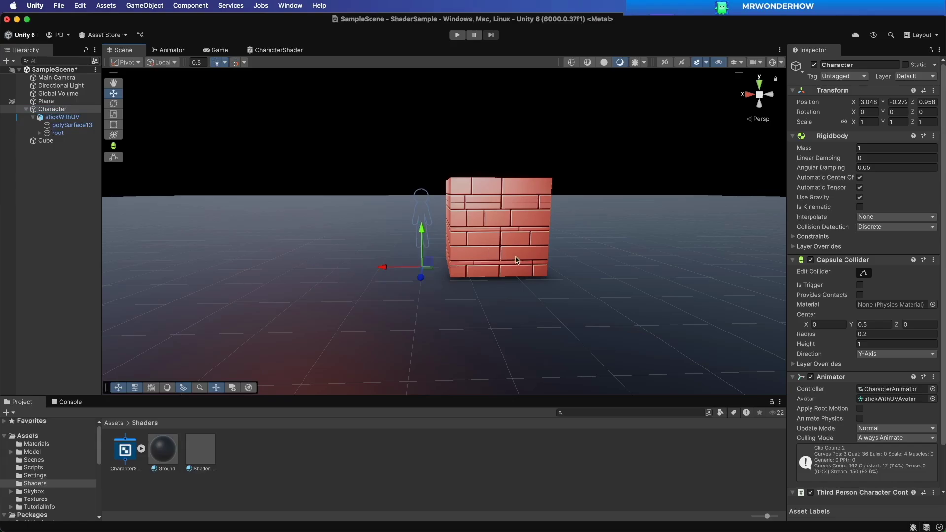
click(583, 163)
key(super+s)
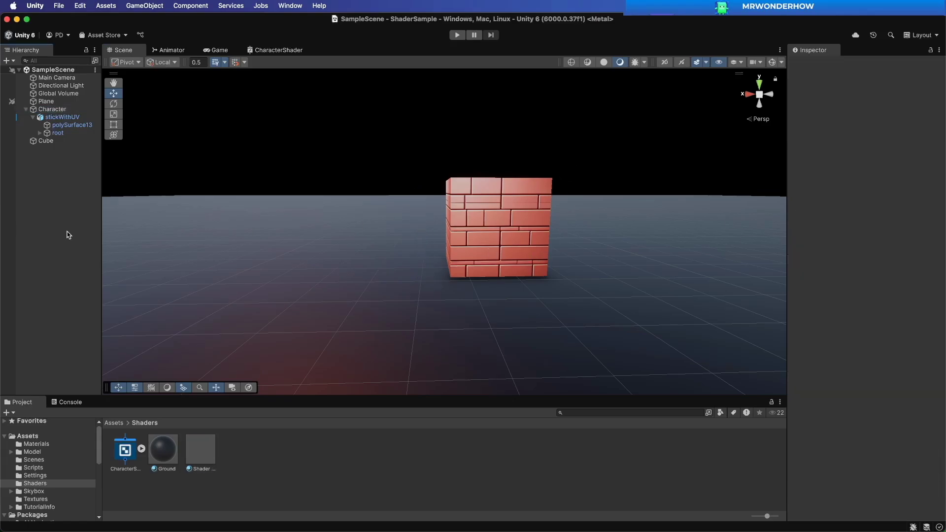
Step: Compare the raised character under the material's LEqual and Greater depth tests, ending on Greater
click(201, 449)
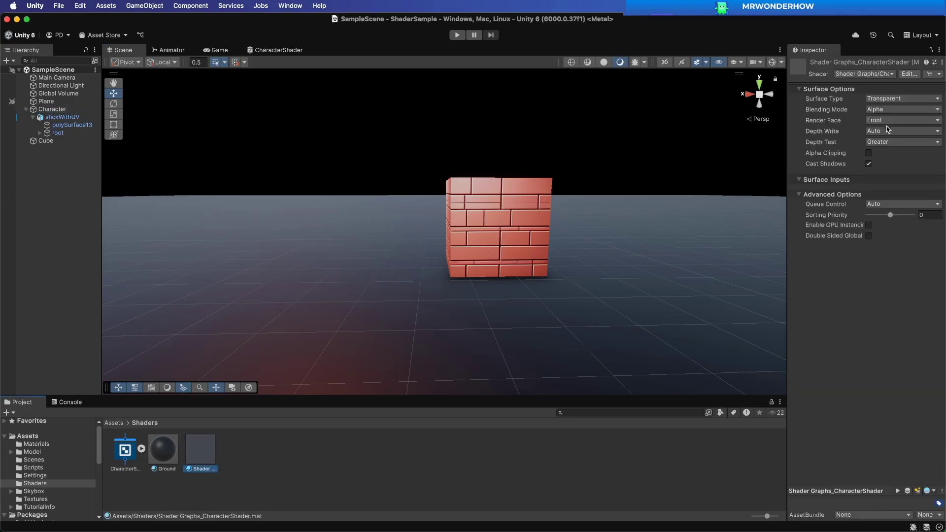
click(882, 143)
click(887, 145)
mouse_move(560, 298)
alt+mouse_down()
mouse_move(733, 310)
mouse_move(578, 297)
mouse_move(545, 311)
mouse_move(570, 306)
alt+mouse_up()
click(899, 143)
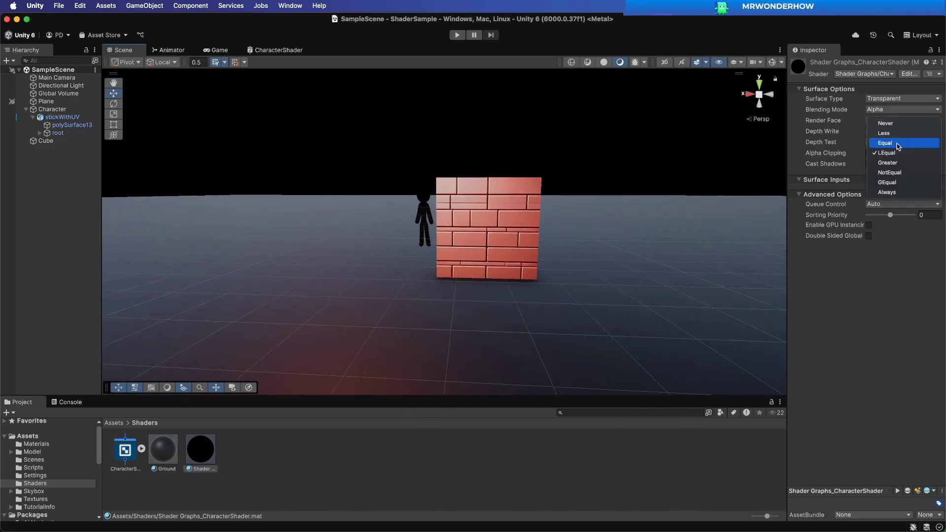
click(890, 153)
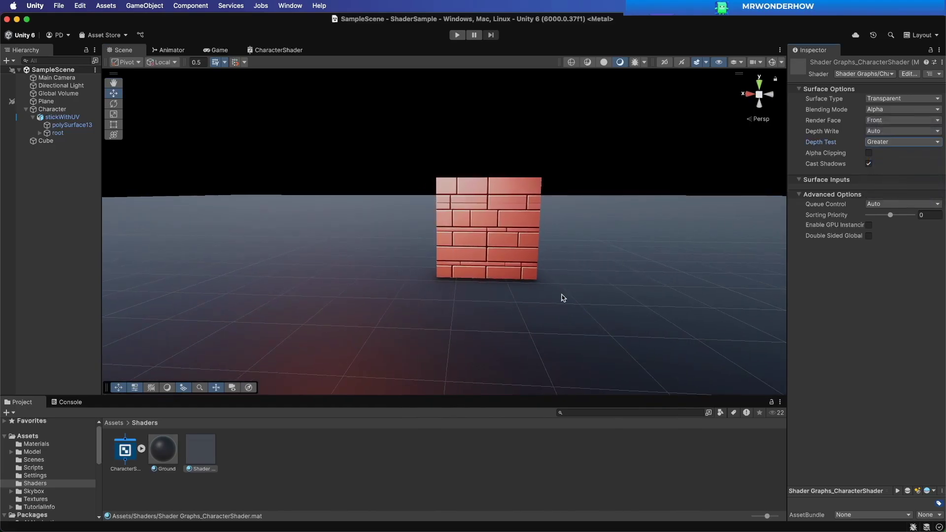
Step: Align the Main Camera with a scene view facing the front of the brick cube
mouse_move(558, 295)
alt+mouse_down()
mouse_move(526, 294)
mouse_move(560, 294)
alt+mouse_up()
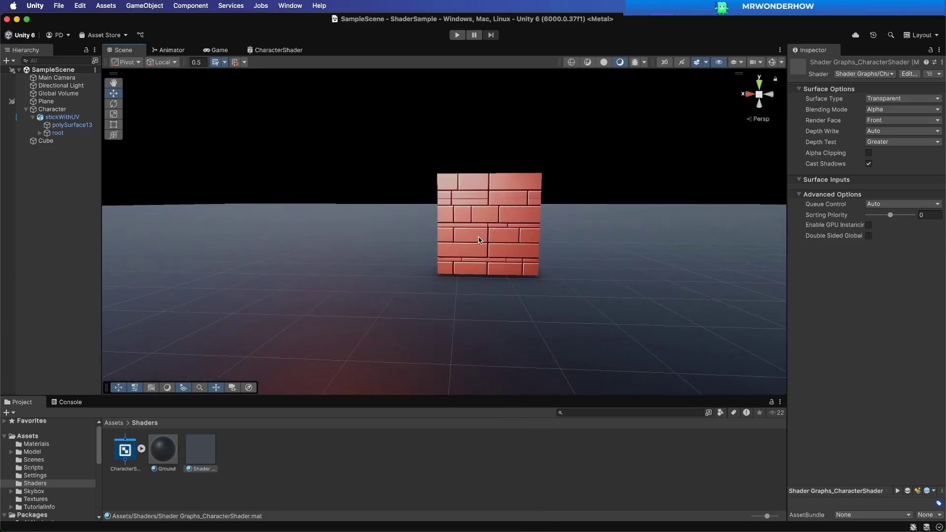
alt+drag(494, 280, 498, 279)
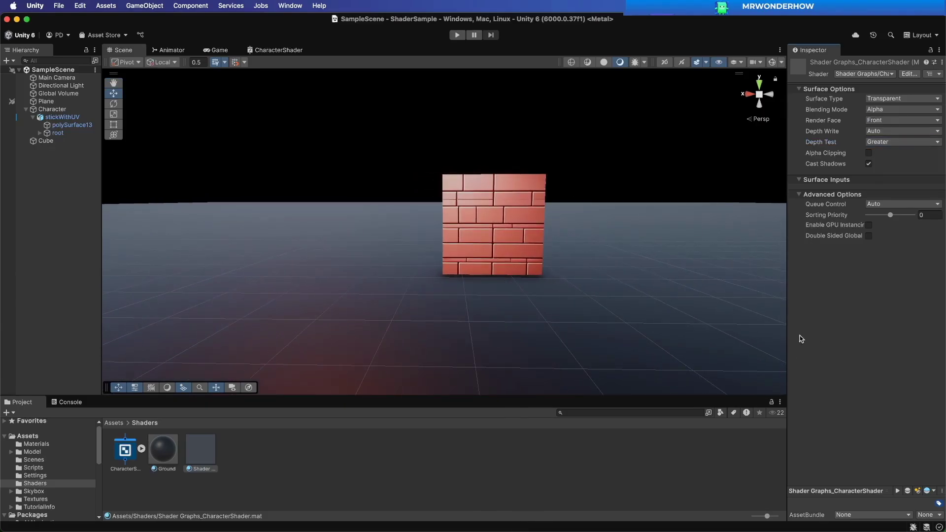
click(54, 80)
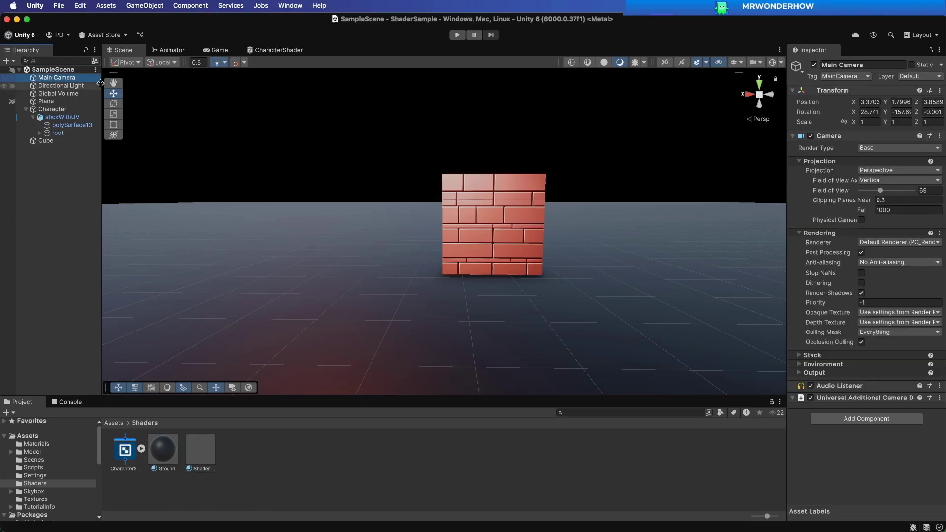
click(80, 6)
mouse_move(161, 7)
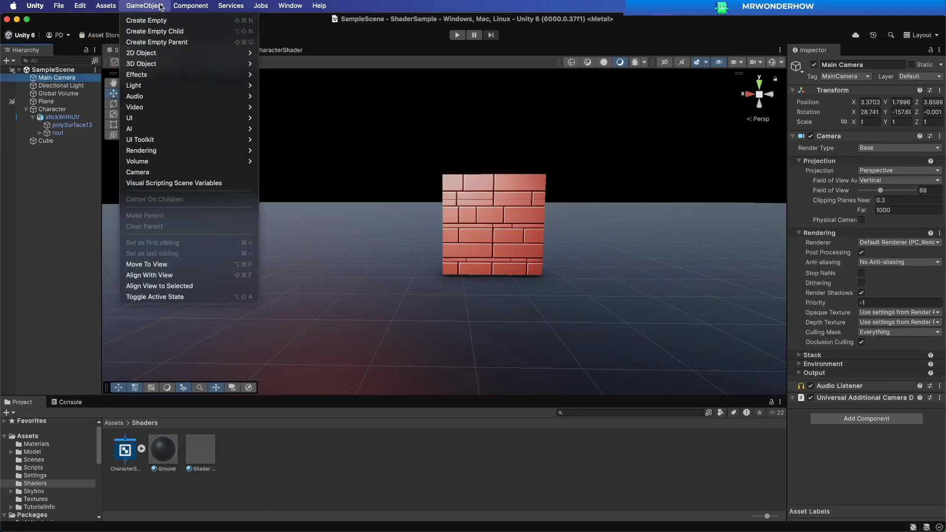
click(150, 276)
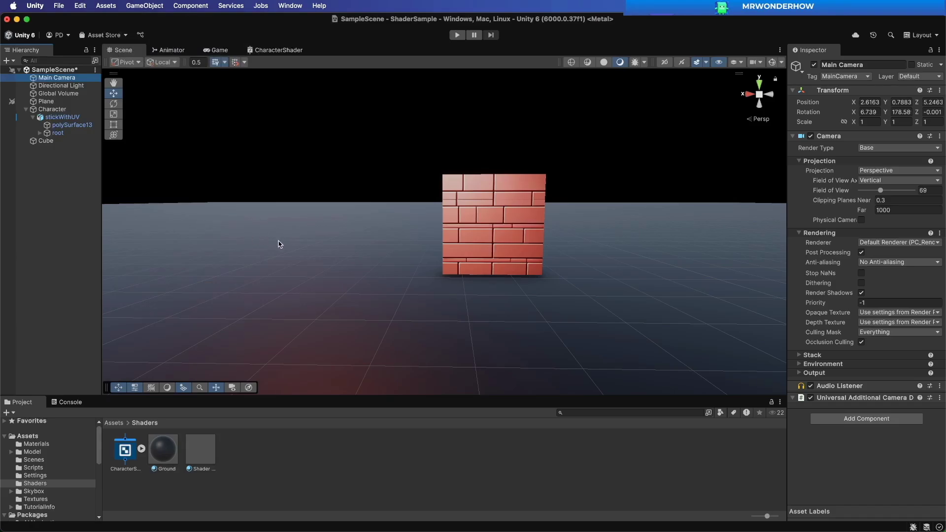
Step: Check the camera's framing in the Game view, return to the Scene view and start play mode
click(217, 50)
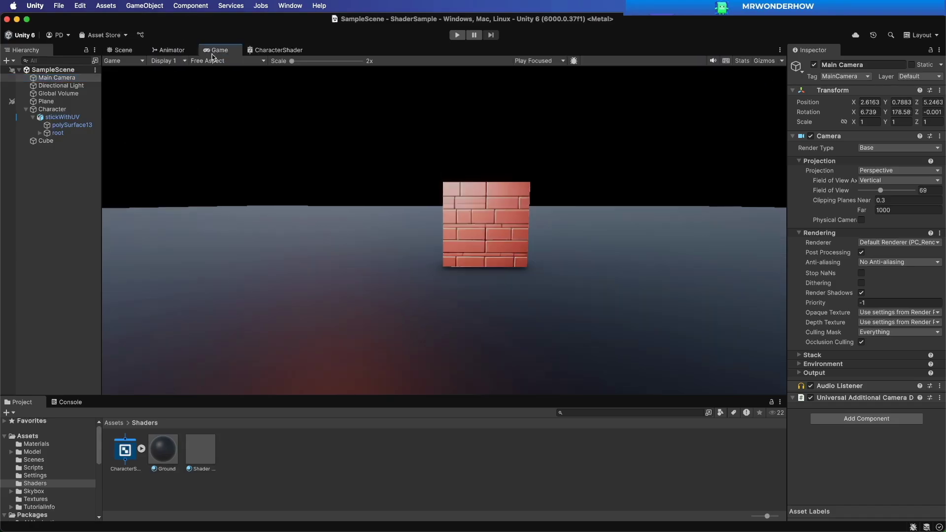
click(124, 51)
click(457, 35)
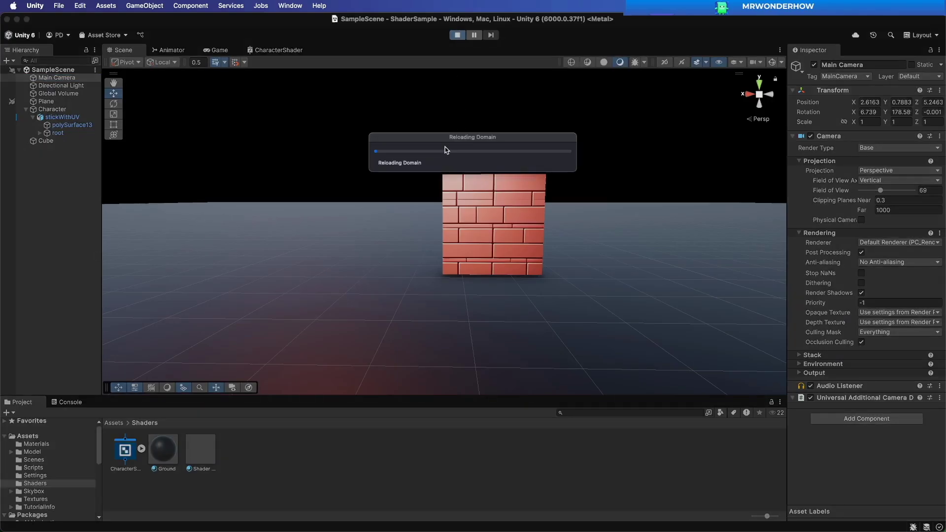